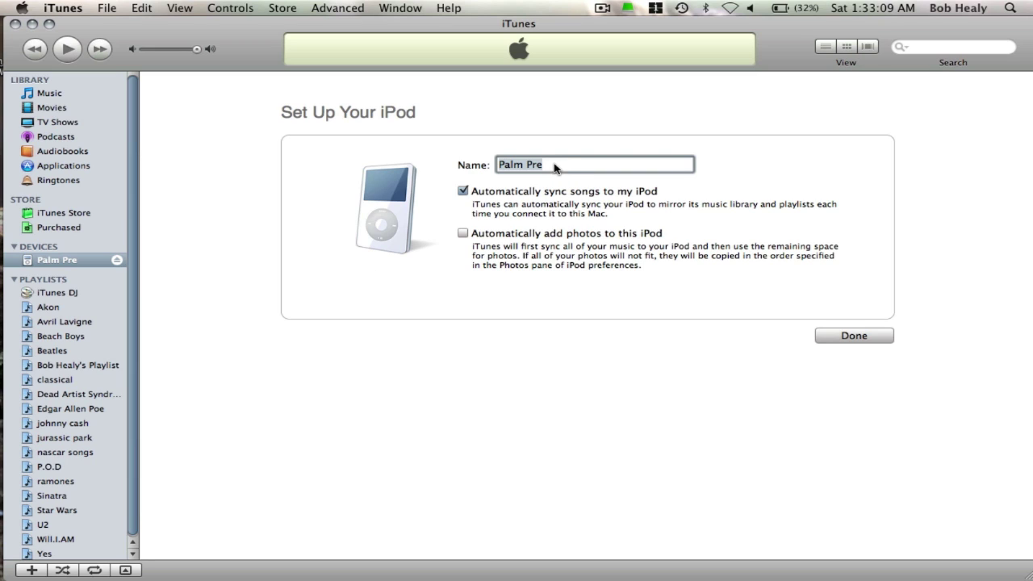
# Rename the device by putting the owner's possessive first name before "Palm Pre".
pyautogui.click(554, 165)
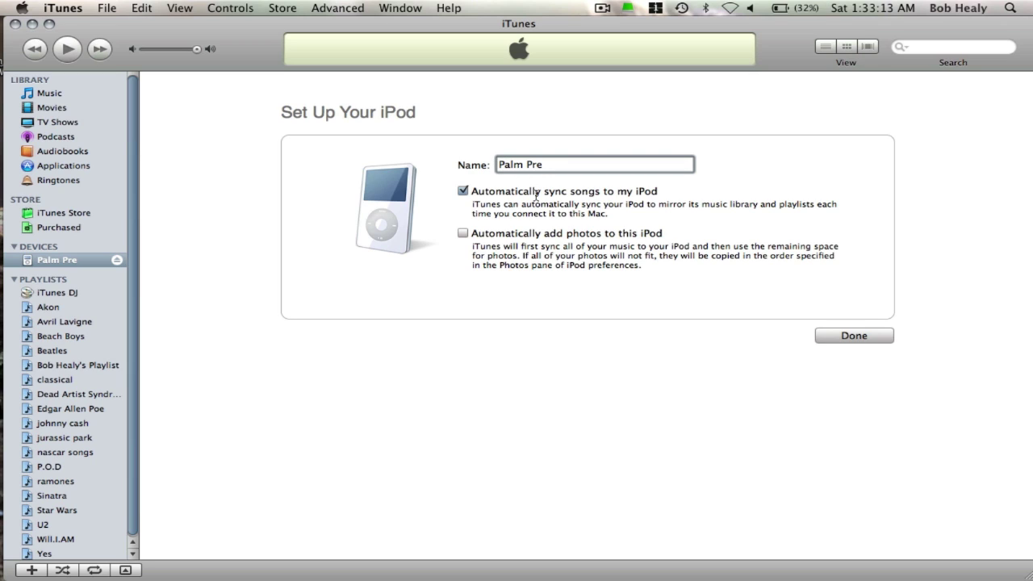
pyautogui.press('Up')
pyautogui.write("Bob's")
pyautogui.press('BackSpace')
pyautogui.press('BackSpace')
pyautogui.write("'s")
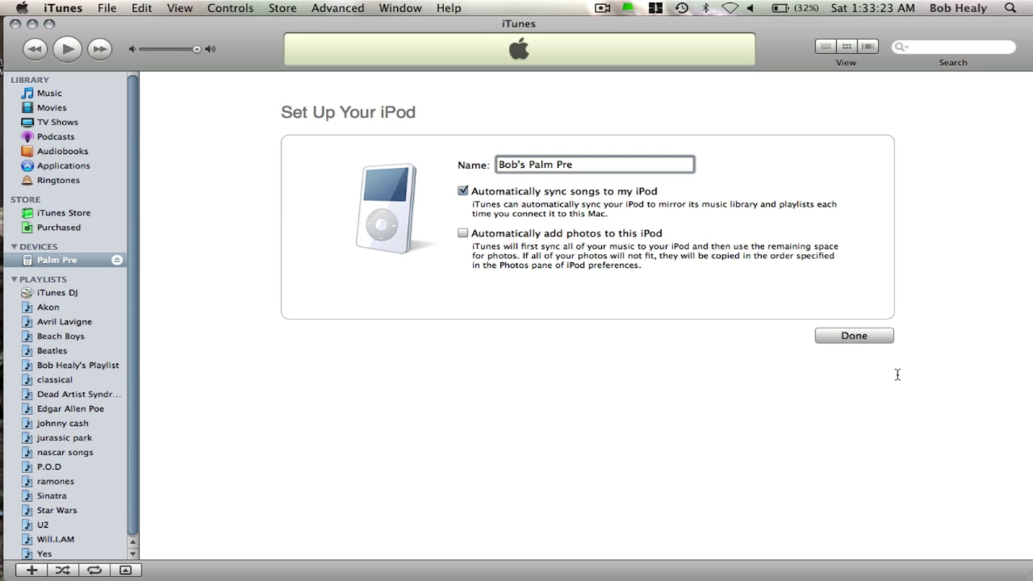
# Finish the iPod setup and agree to turn off podcast syncing and have a selection of songs chosen for syncing.
pyautogui.click(858, 339)
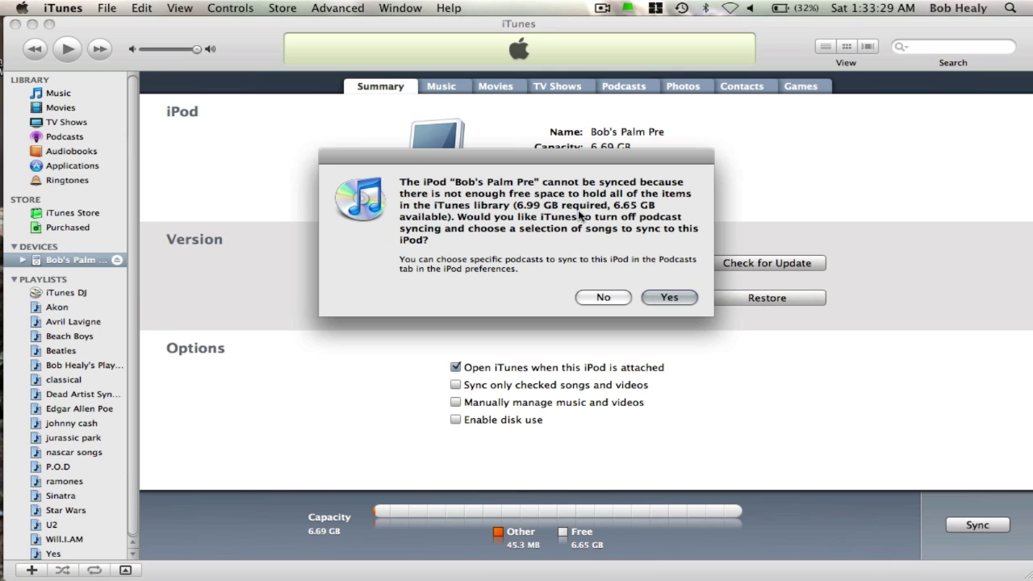
pyautogui.click(658, 300)
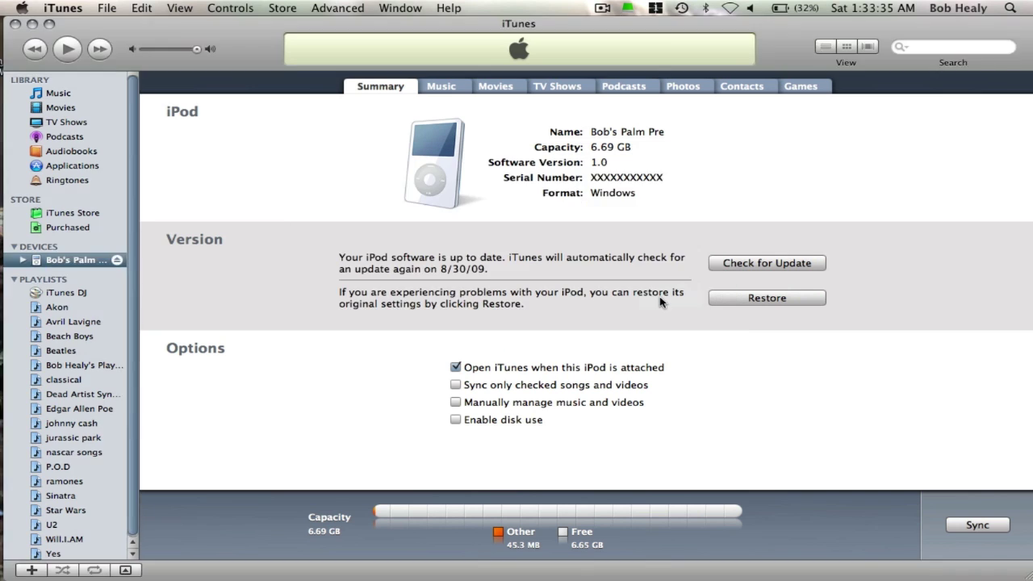
pyautogui.click(671, 264)
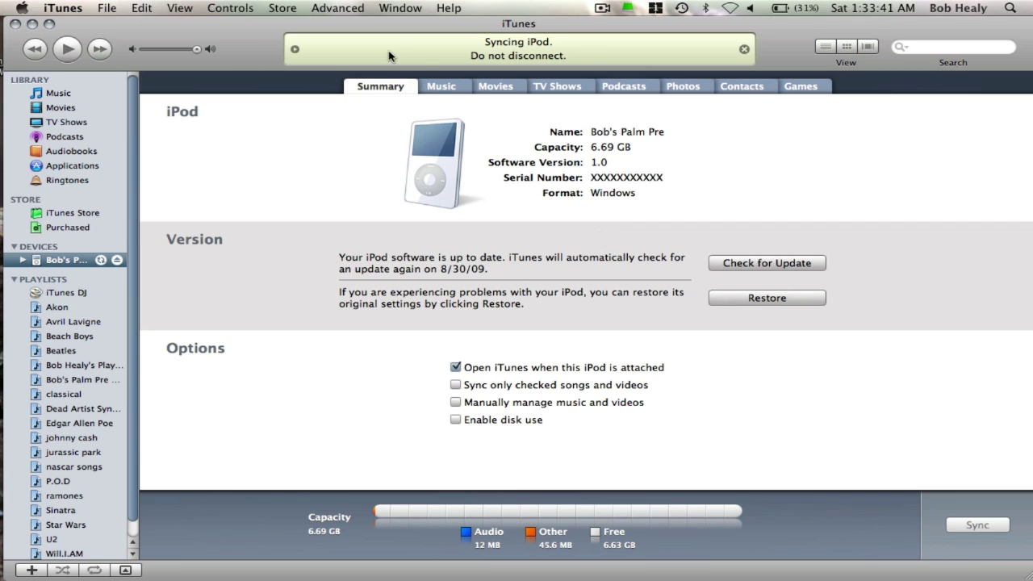
# Turn off music syncing for the device, check the other media categories through Games, and apply the change.
pyautogui.click(459, 87)
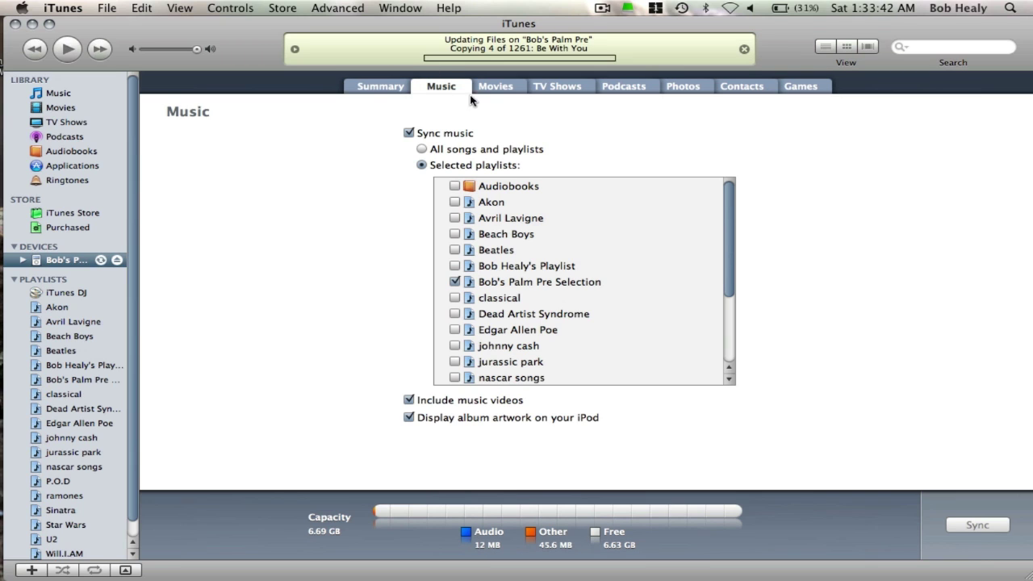
pyautogui.click(410, 133)
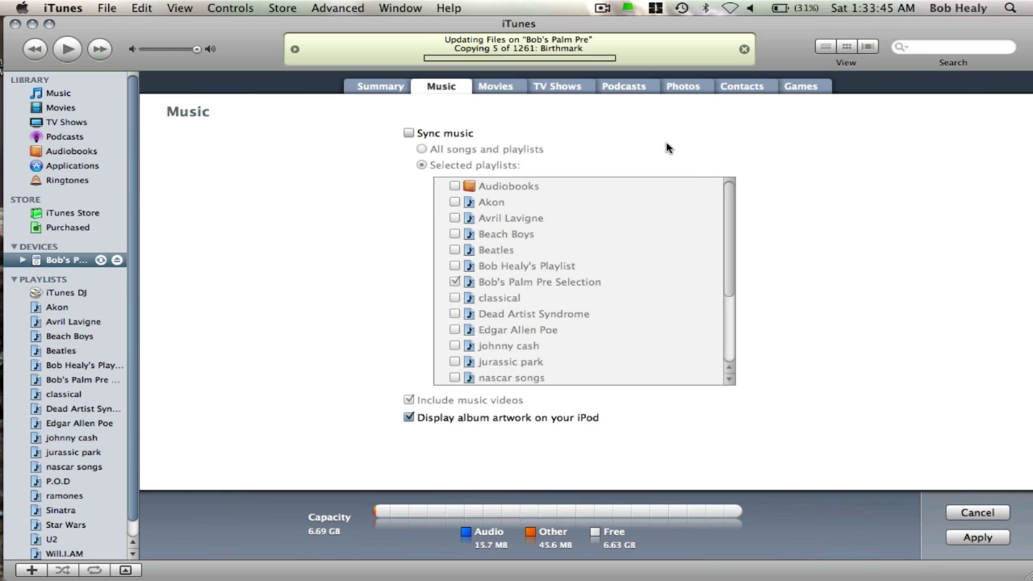
pyautogui.click(500, 87)
pyautogui.click(565, 87)
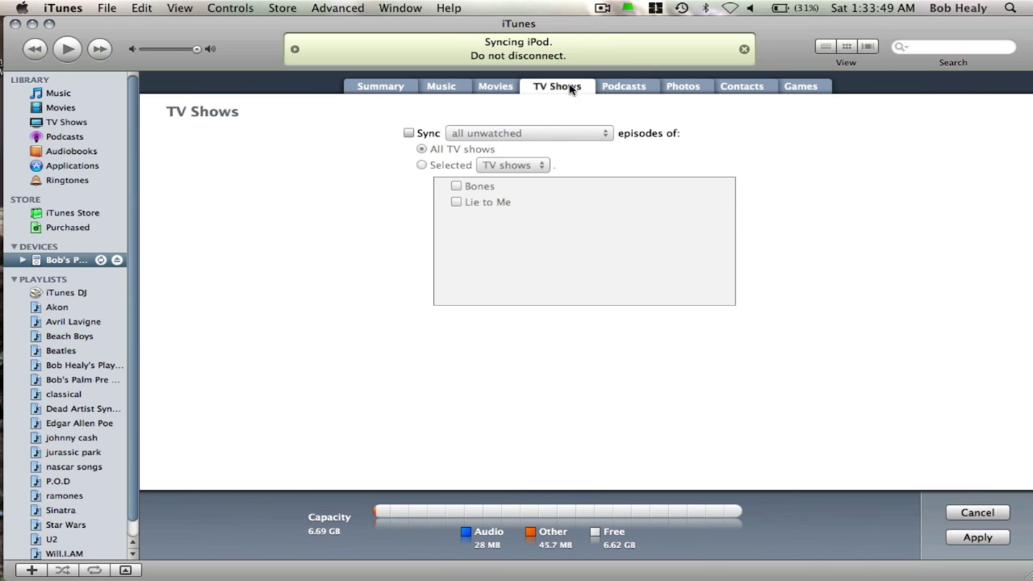
pyautogui.click(640, 88)
pyautogui.click(669, 88)
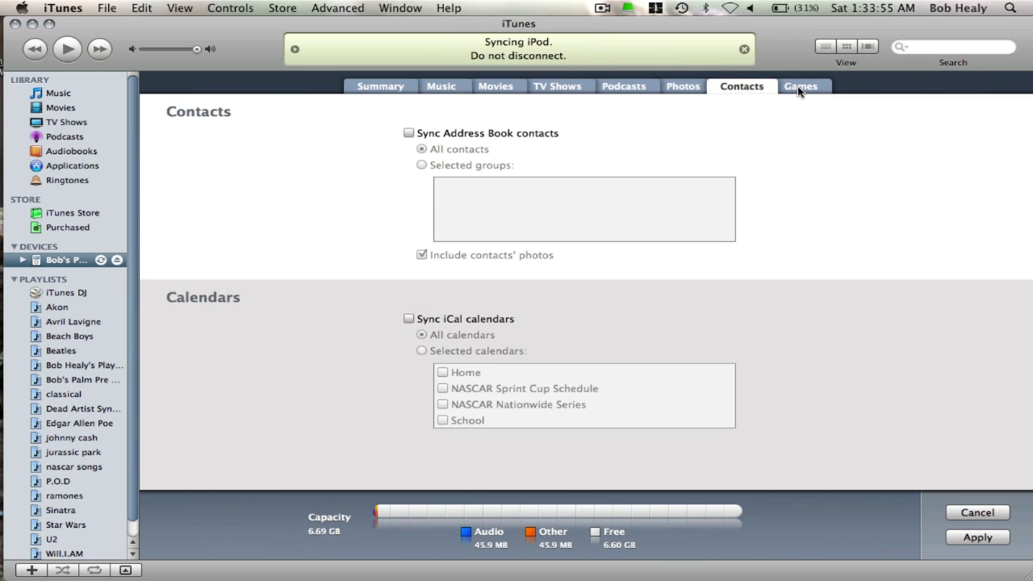
pyautogui.click(798, 86)
pyautogui.click(968, 538)
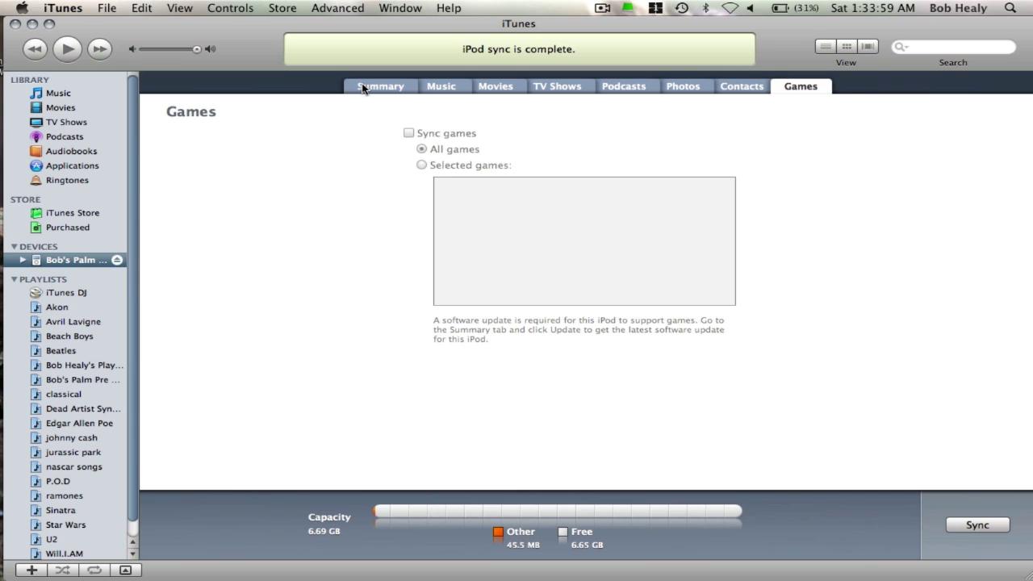
# Set the device to sync only checked songs and videos, and apply the option.
pyautogui.click(396, 86)
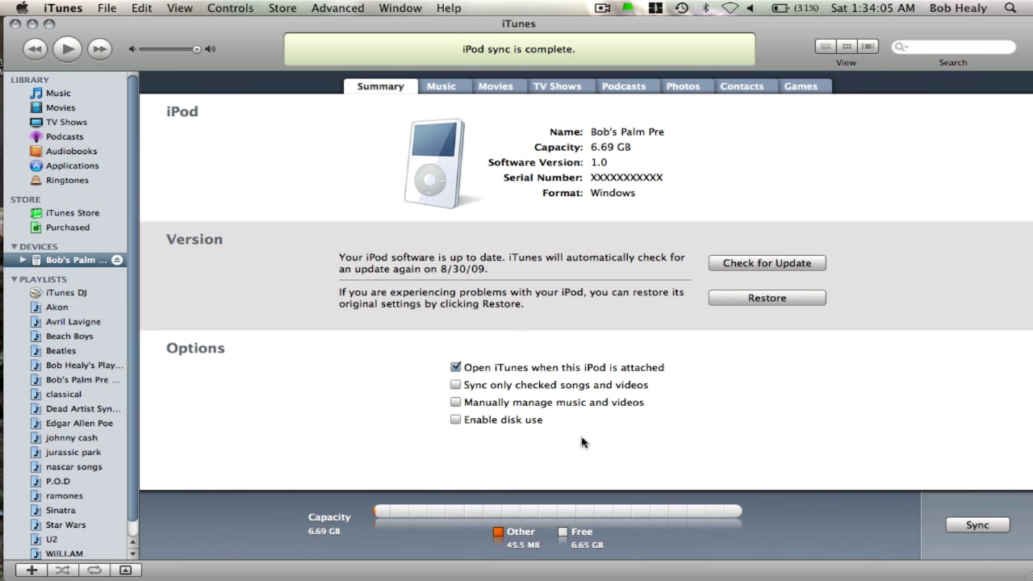
pyautogui.click(456, 385)
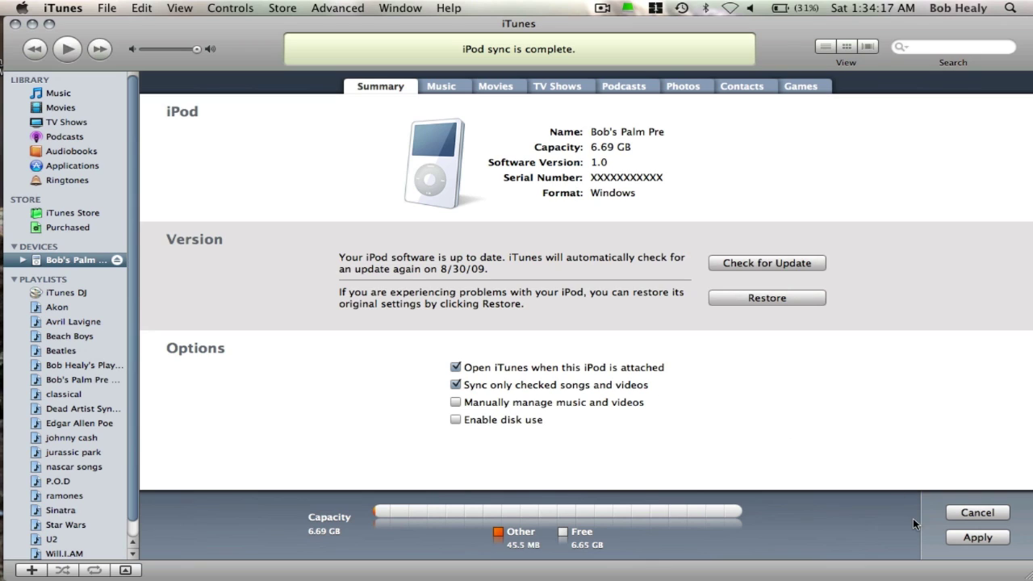
pyautogui.click(982, 537)
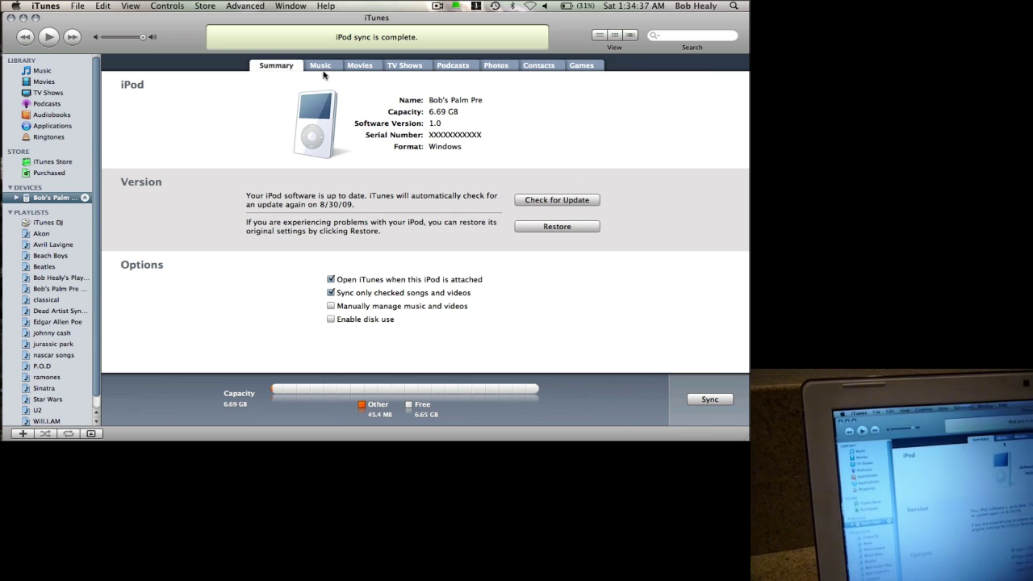
# Turn music syncing back on for selected playlists and look through the available playlists.
pyautogui.click(322, 69)
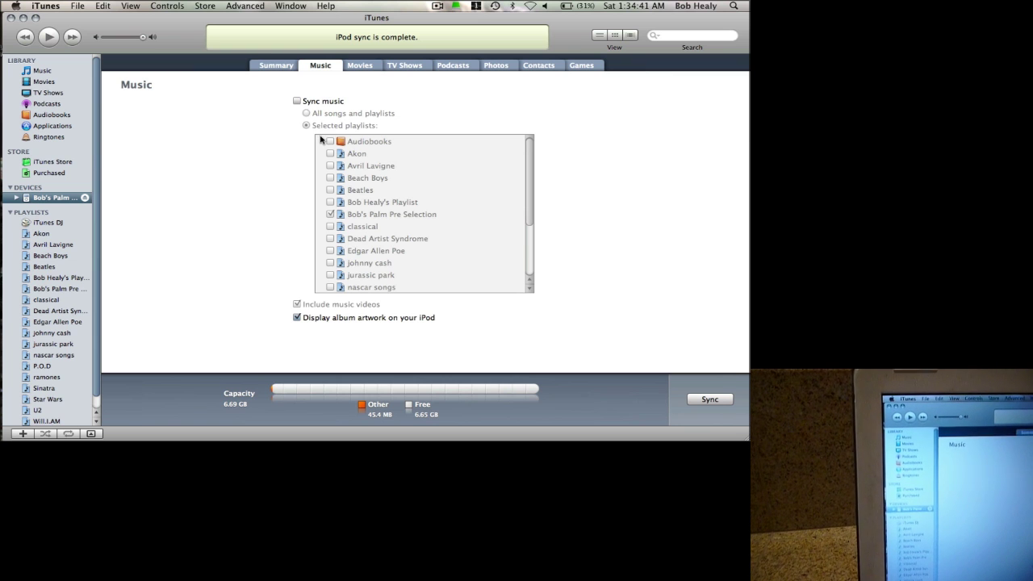
pyautogui.click(296, 101)
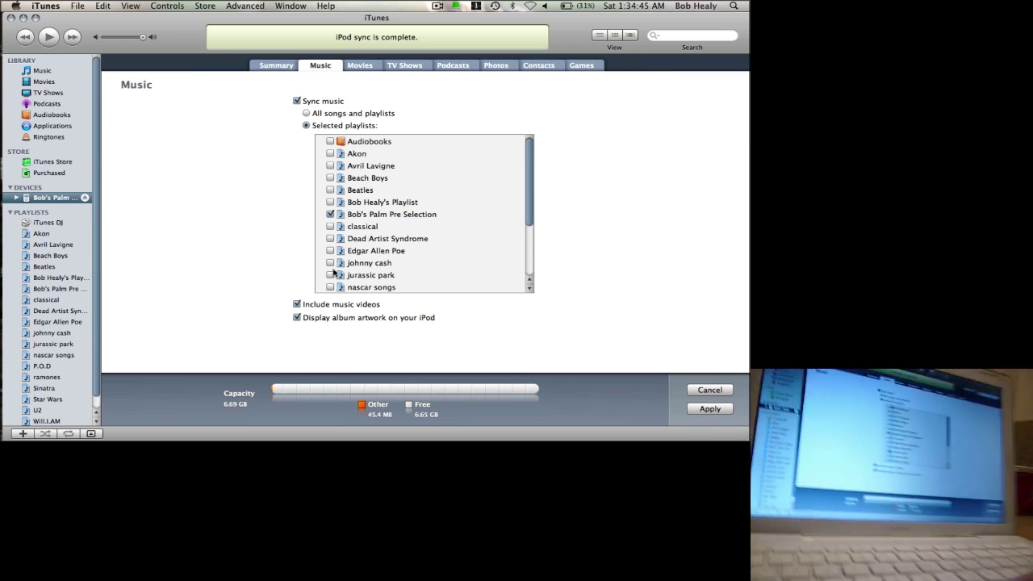
pyautogui.scroll(-5, 335, 272)
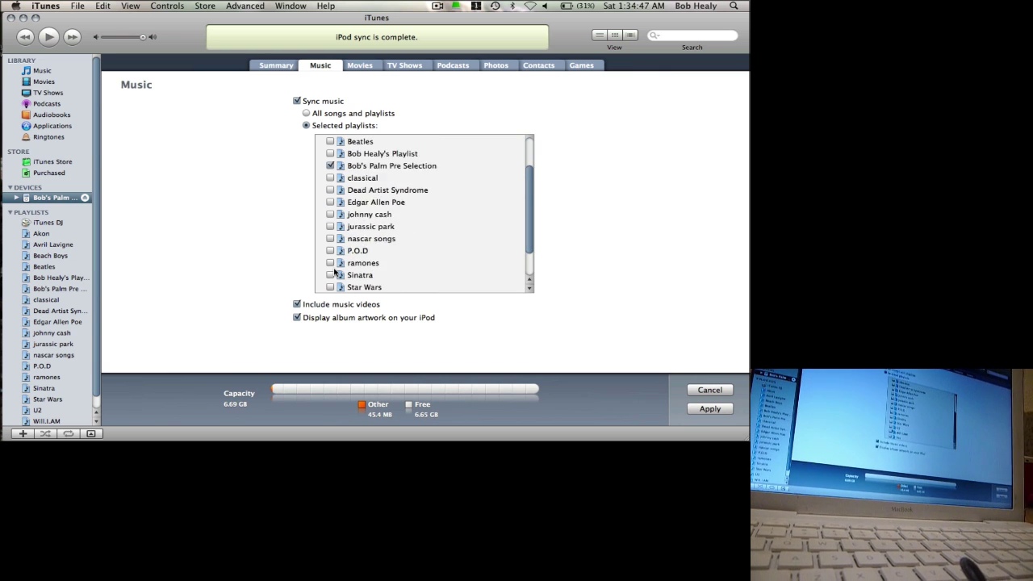
pyautogui.scroll(5, 335, 272)
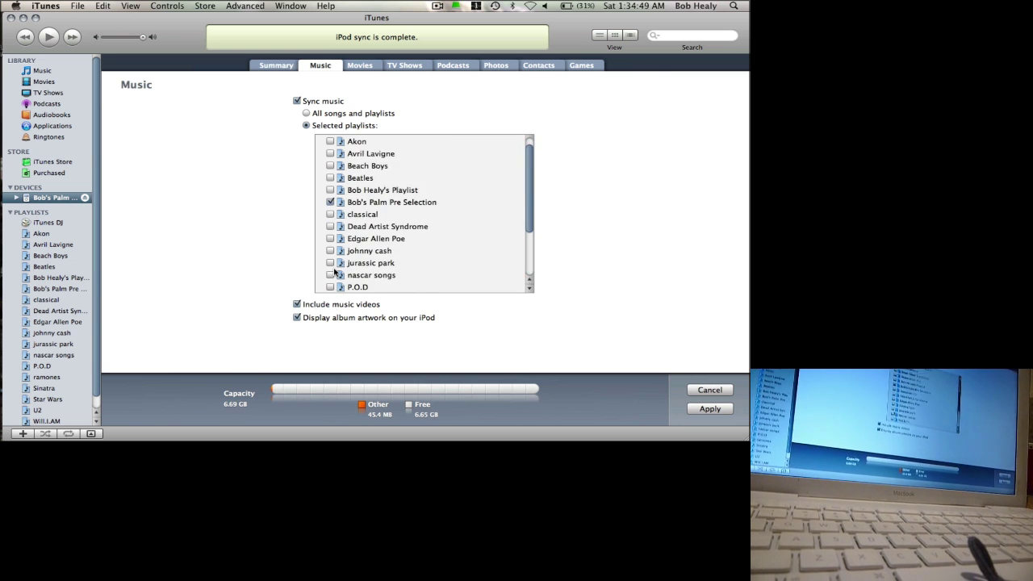
pyautogui.scroll(-5, 334, 272)
pyautogui.scroll(5, 335, 272)
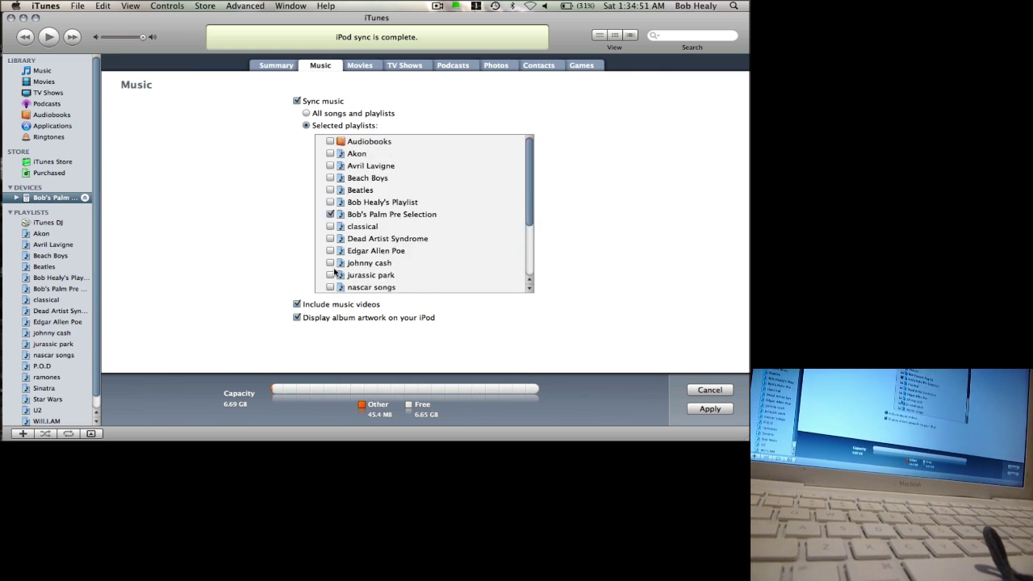
pyautogui.scroll(-1, 335, 272)
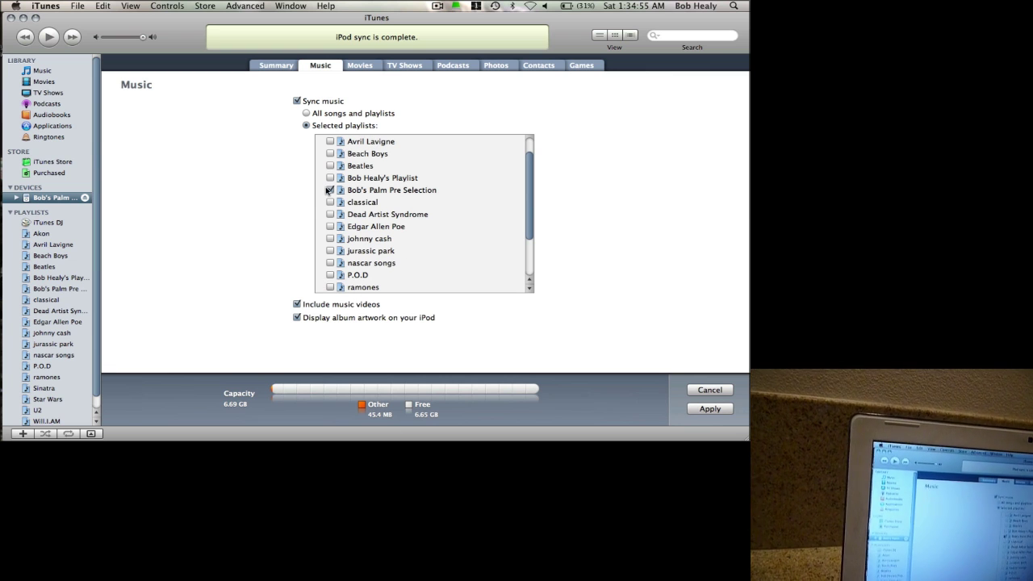
# Replace the automatic Palm Pre selection with only the Avril Lavigne playlist and apply the music sync.
pyautogui.click(328, 189)
pyautogui.scroll(1, 328, 195)
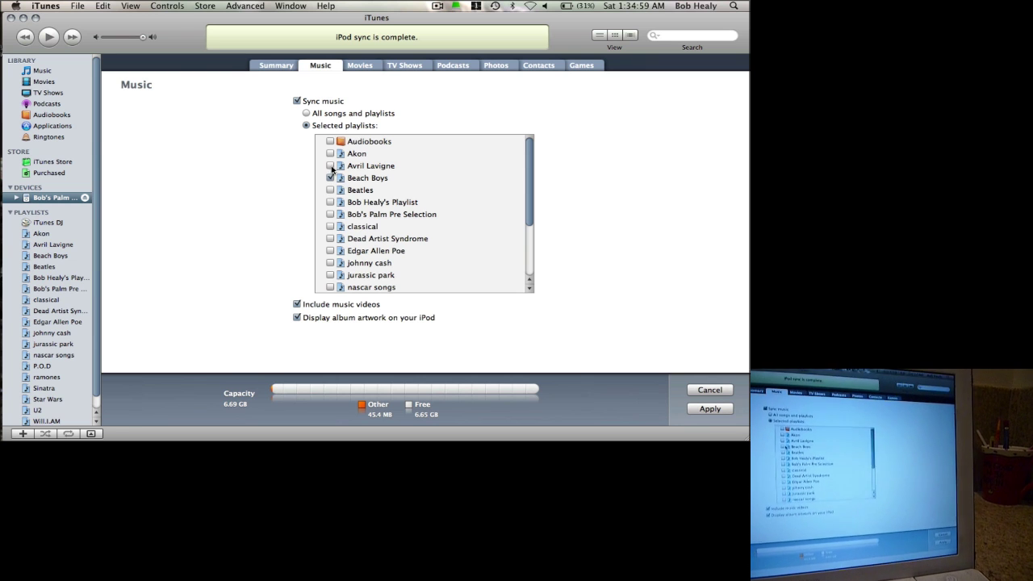
pyautogui.click(330, 165)
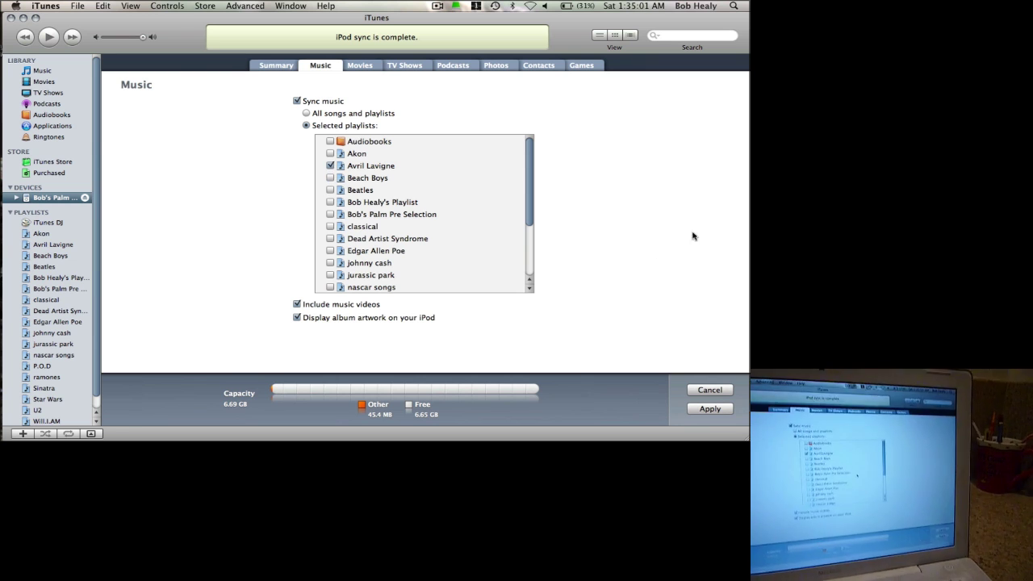
pyautogui.click(701, 409)
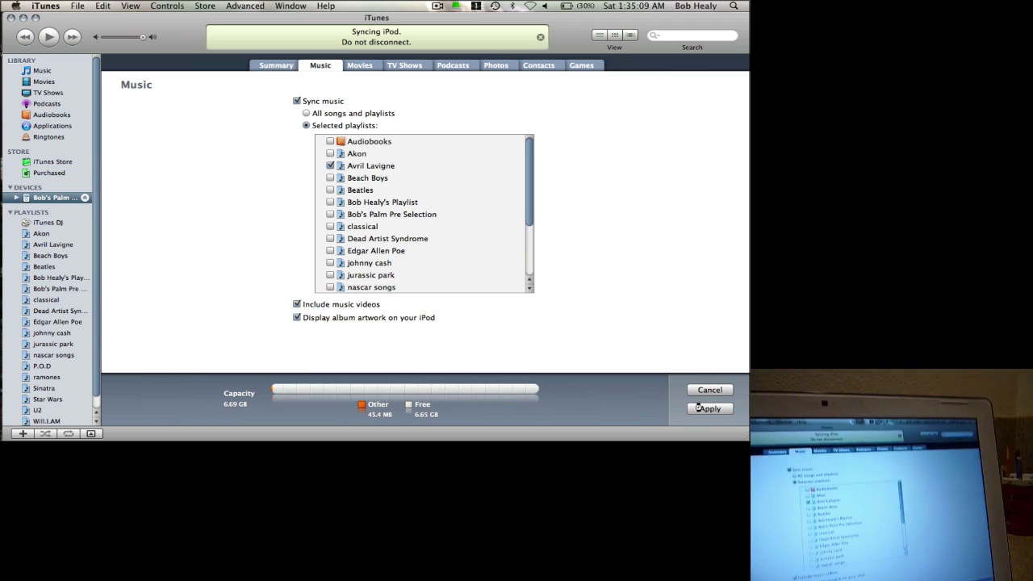
pyautogui.click(699, 408)
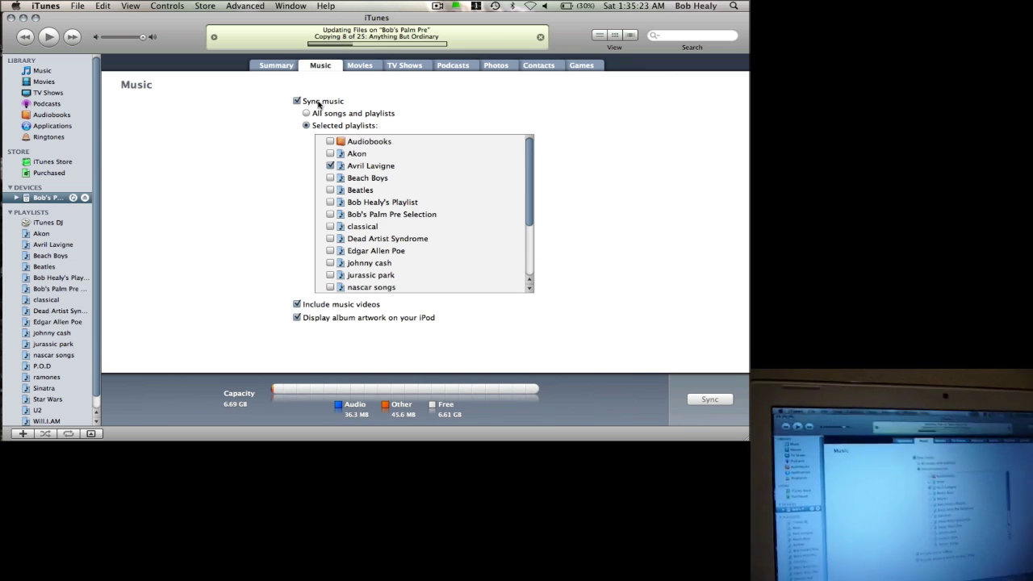
# Review the device's Summary, Movies, TV Shows, Podcasts and Contacts sync settings.
pyautogui.click(281, 66)
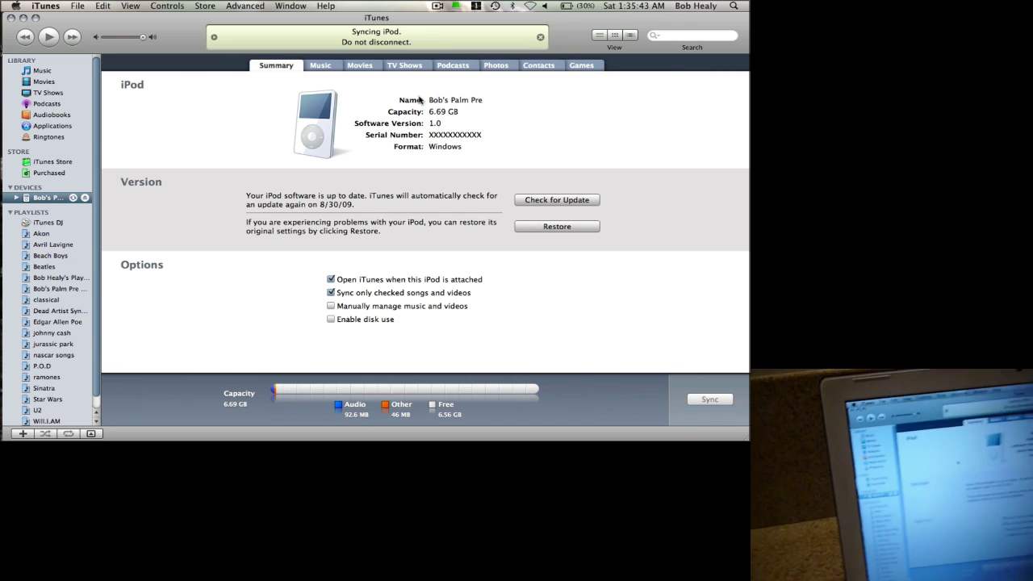
pyautogui.click(360, 64)
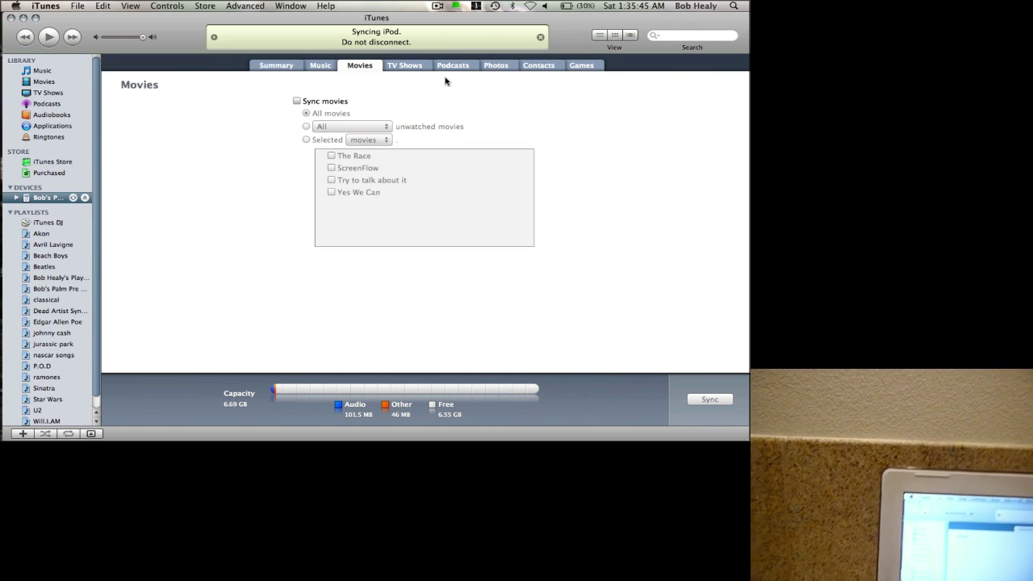
pyautogui.click(423, 66)
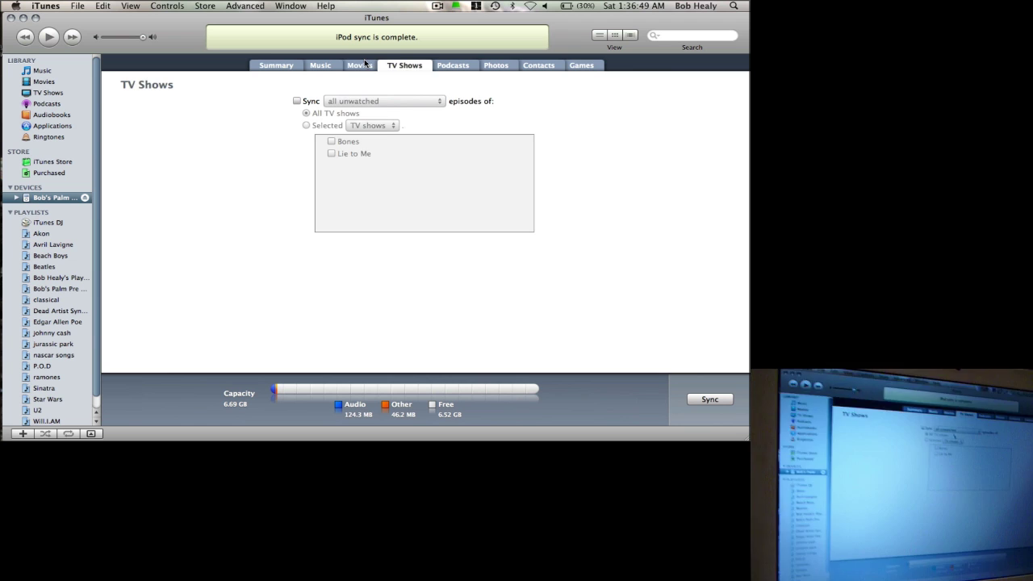
pyautogui.click(360, 65)
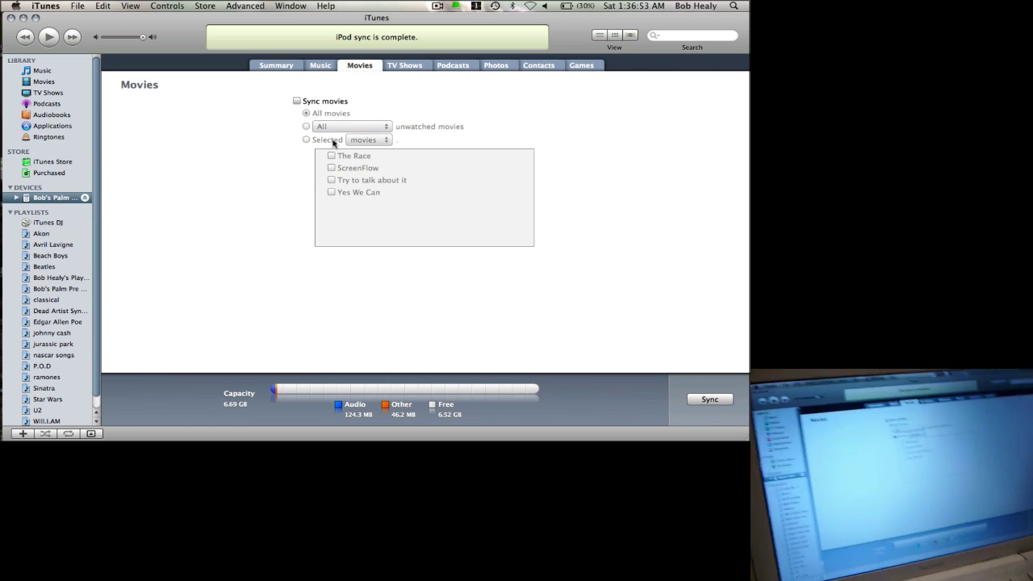
pyautogui.click(452, 67)
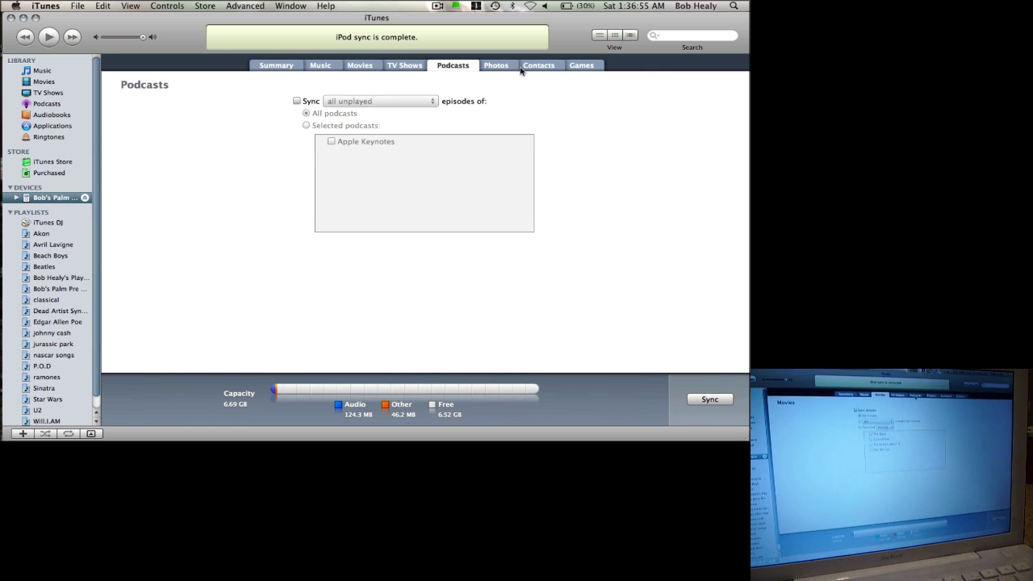
pyautogui.click(529, 67)
pyautogui.click(451, 70)
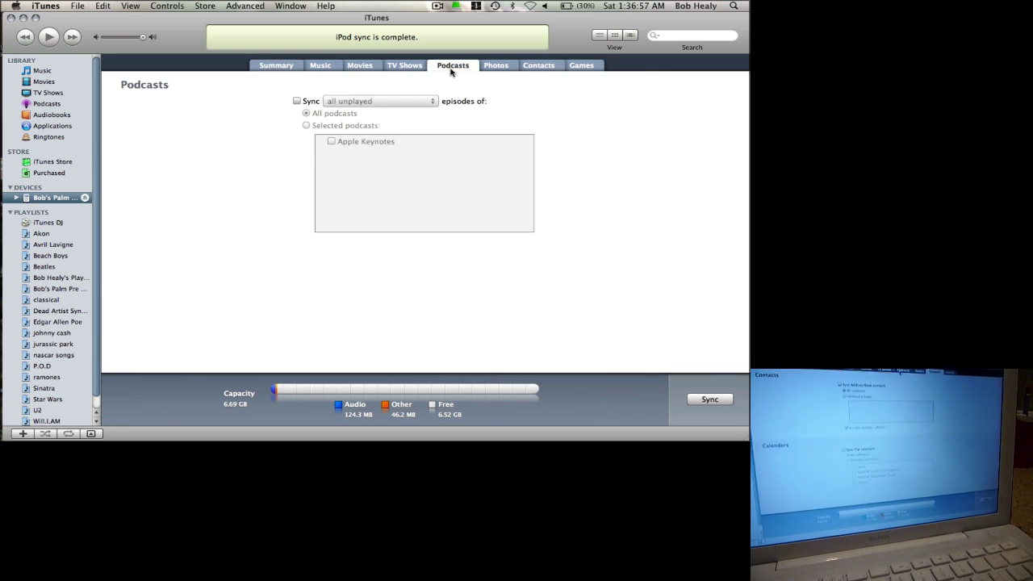
pyautogui.click(296, 100)
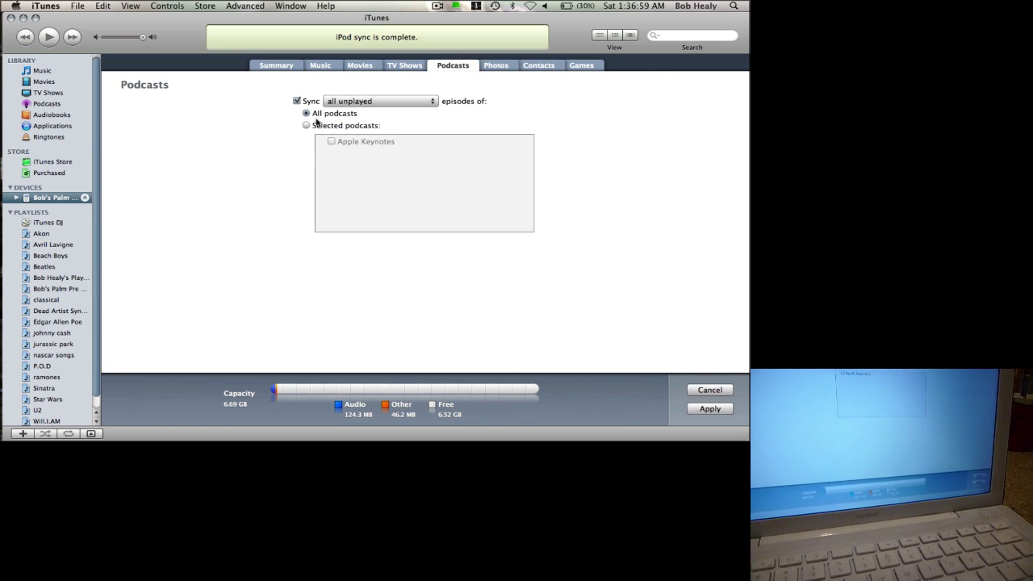
pyautogui.click(297, 101)
# Enable movie syncing for selected movies only, choose ScreenFlow, and apply the sync.
pyautogui.click(404, 66)
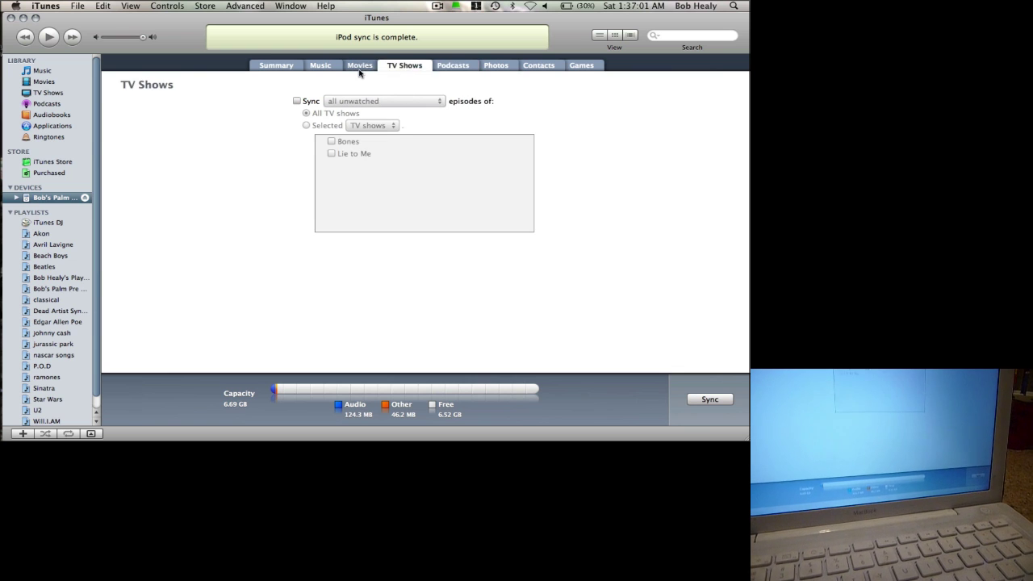
pyautogui.click(359, 71)
pyautogui.click(296, 101)
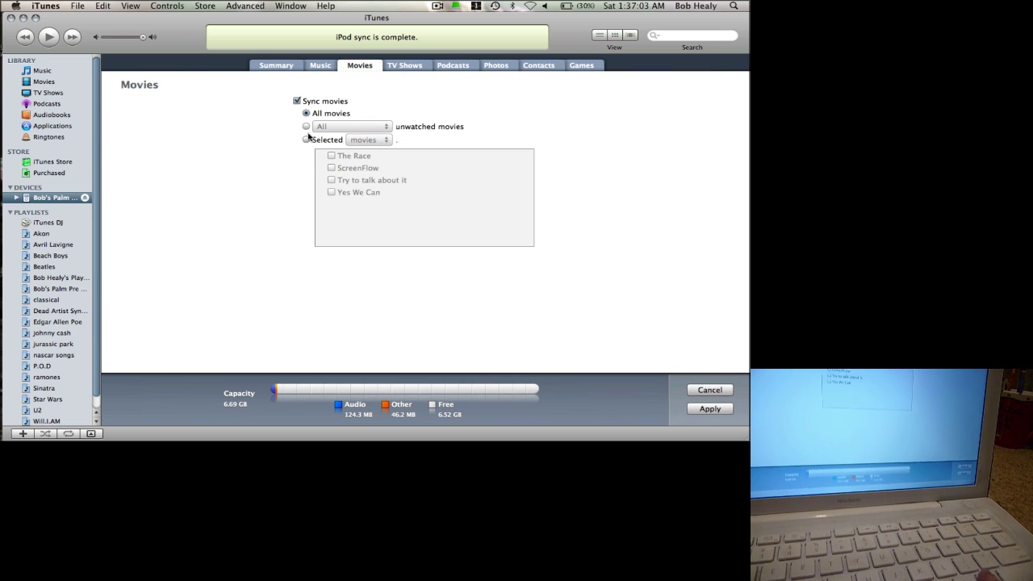
pyautogui.click(307, 139)
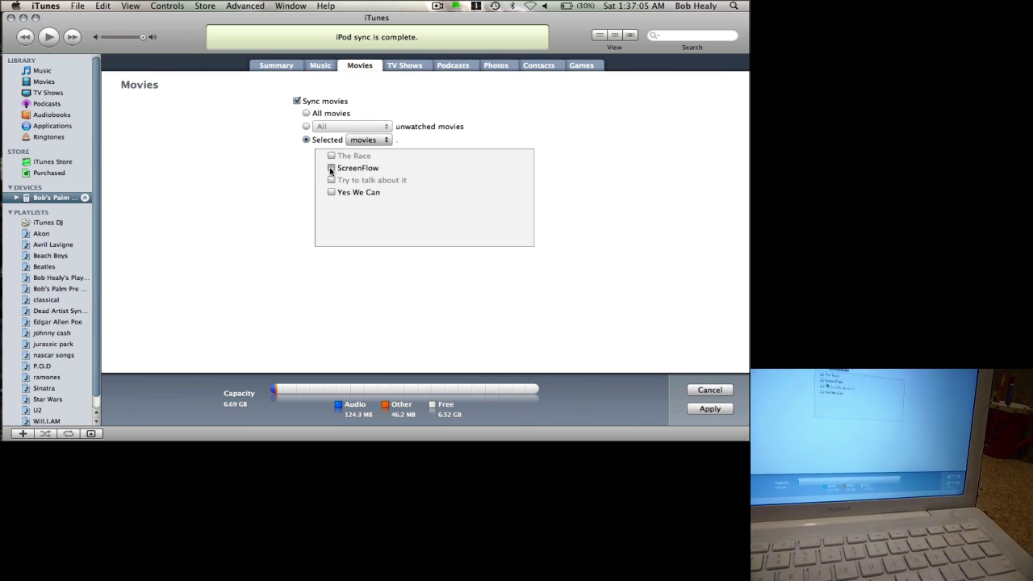
pyautogui.click(331, 167)
pyautogui.click(708, 409)
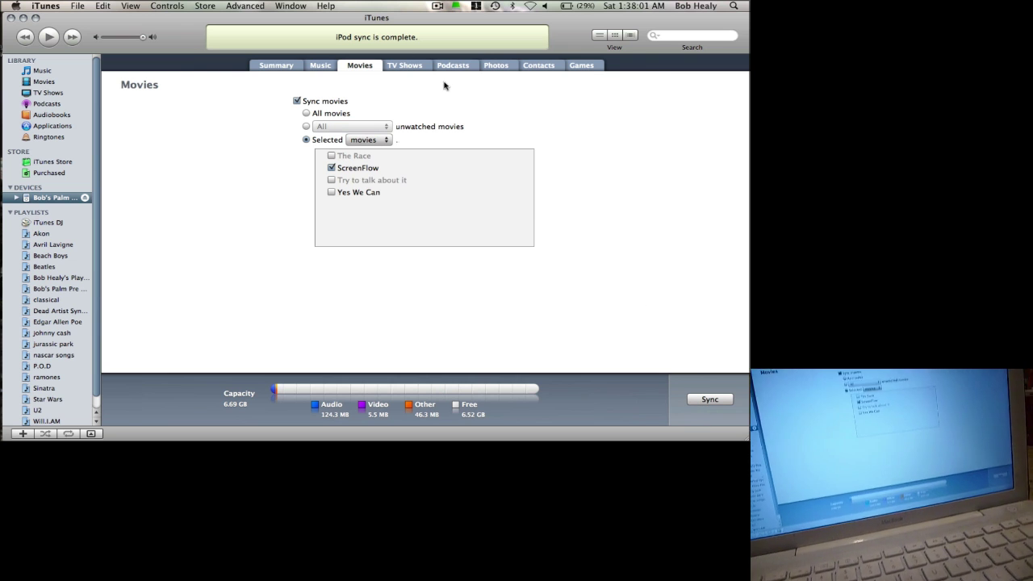
# Deselect the Avril Lavigne playlist, turn off music syncing including removal of existing songs, and apply the change.
pyautogui.click(453, 66)
pyautogui.click(276, 66)
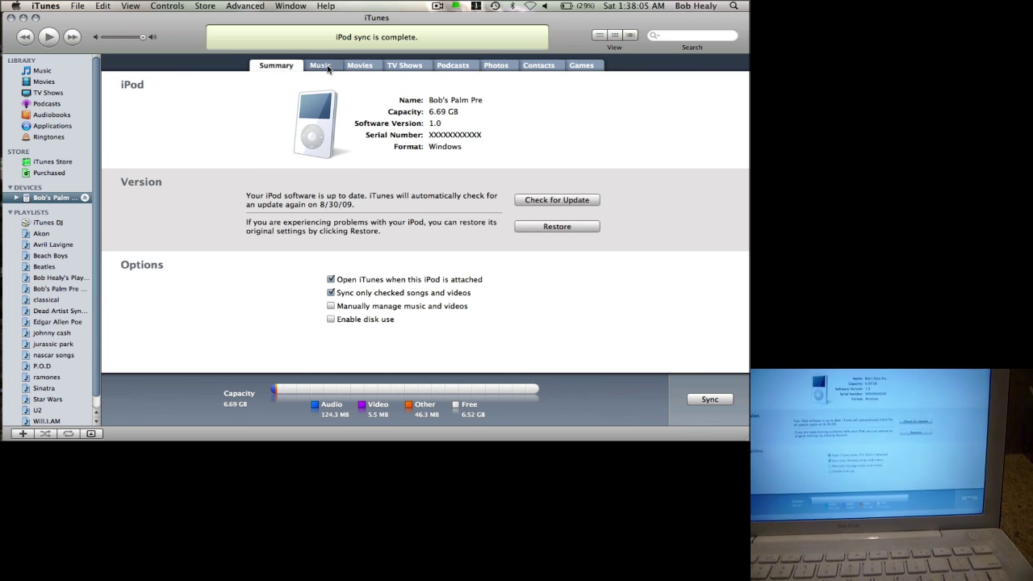
pyautogui.click(320, 65)
pyautogui.click(330, 165)
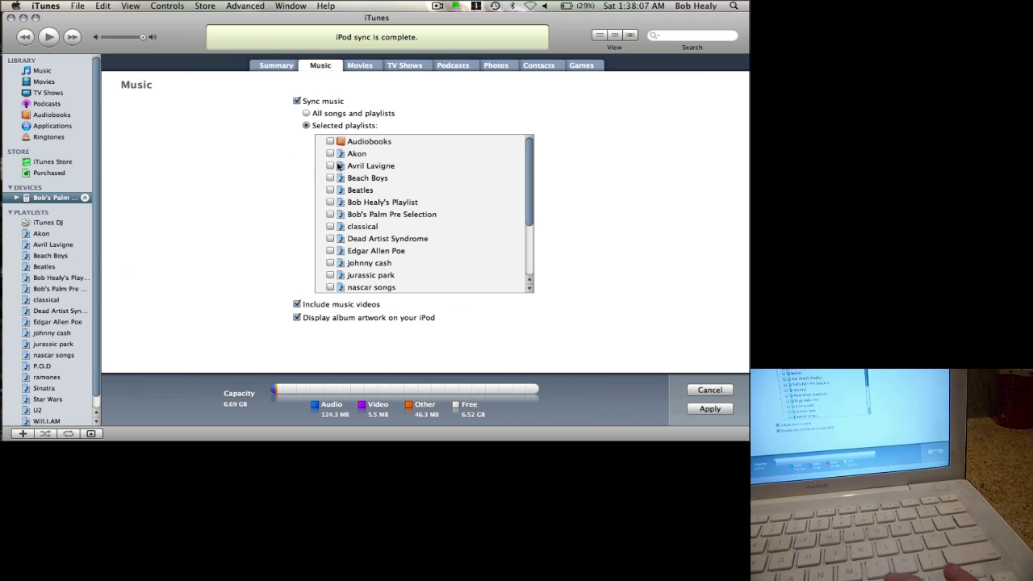
pyautogui.scroll(-4, 319, 161)
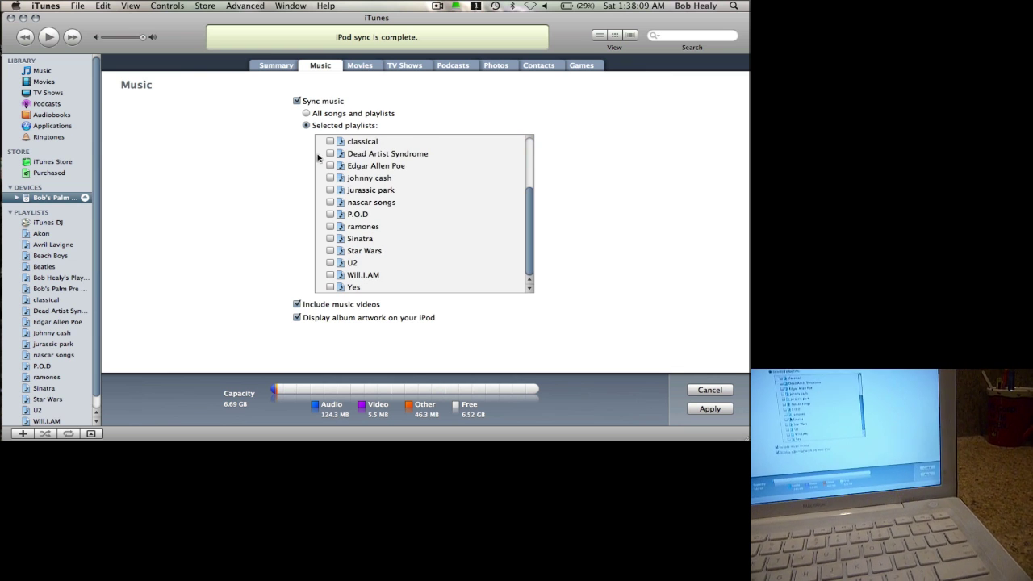
pyautogui.click(297, 101)
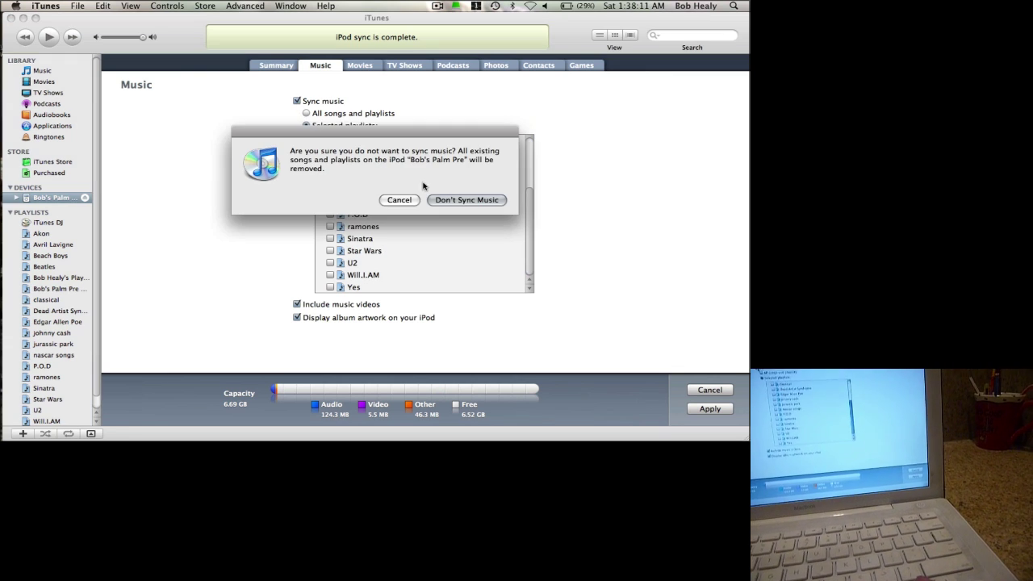
pyautogui.click(461, 200)
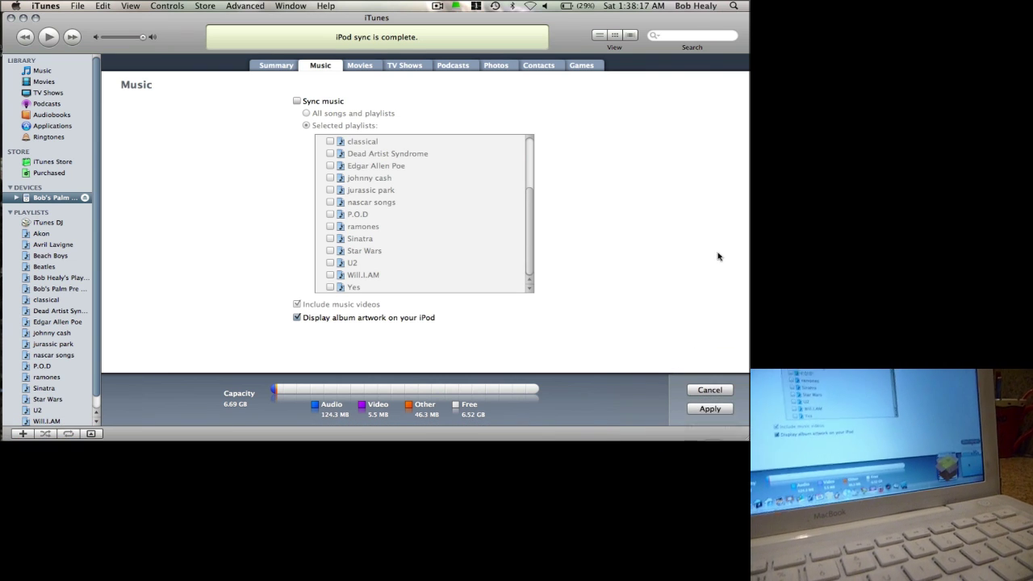
pyautogui.click(707, 409)
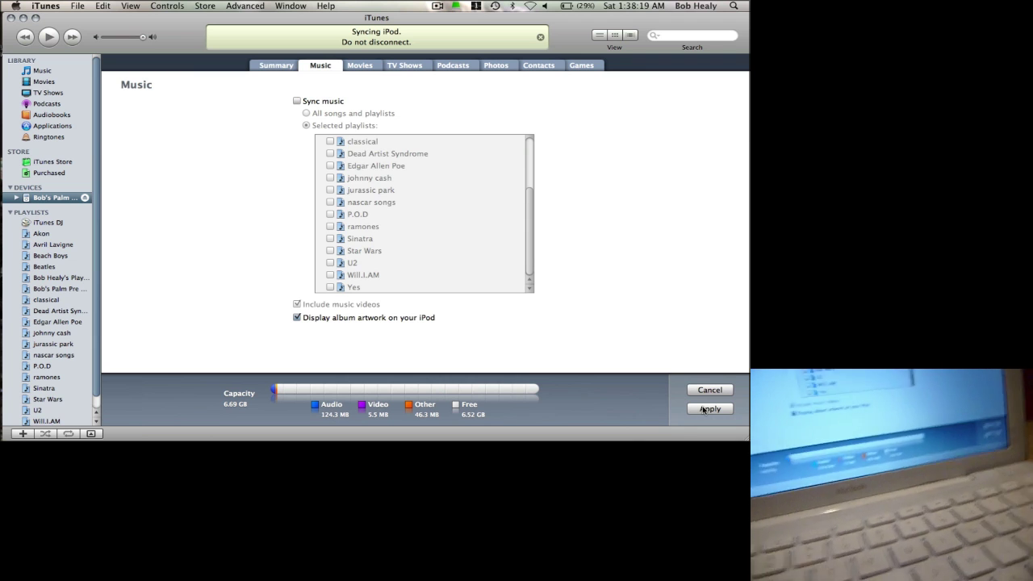